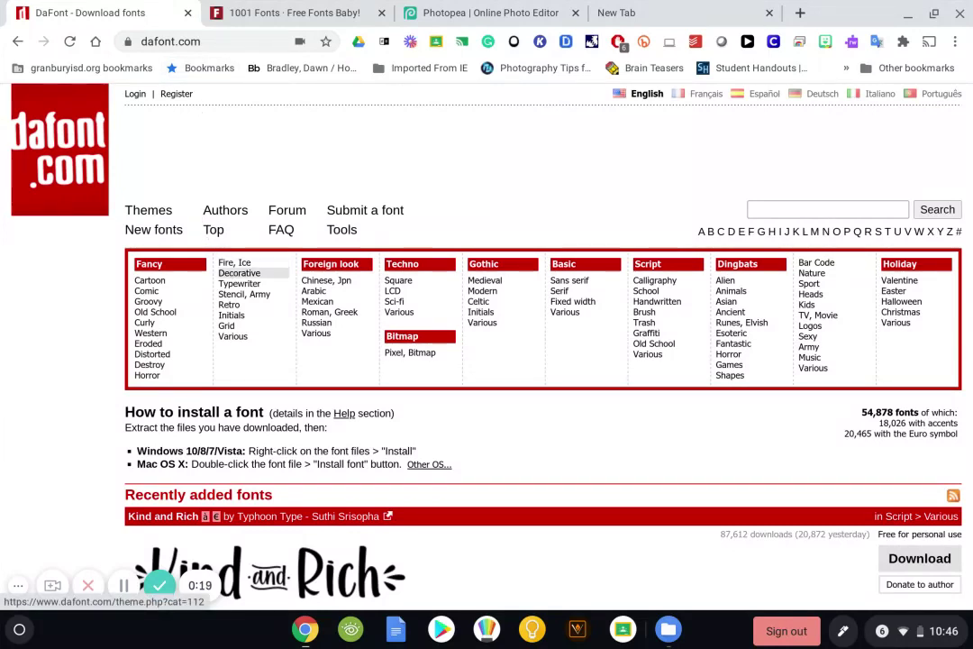
Step: Open DaFont's Fancy > Decorative category and scroll down to its font list
click(234, 273)
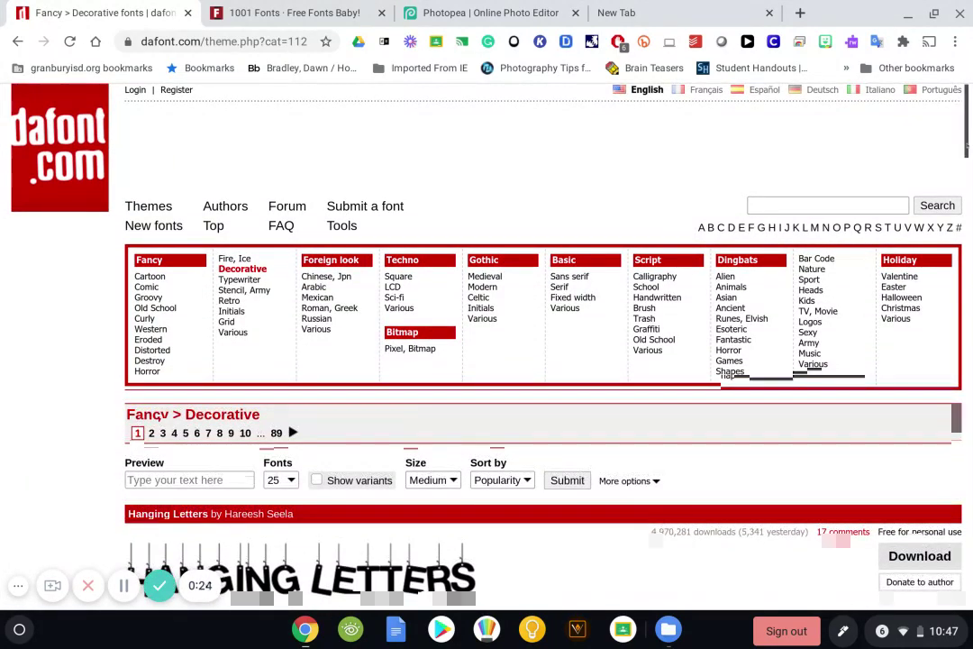
scroll(541, 361, down, 2)
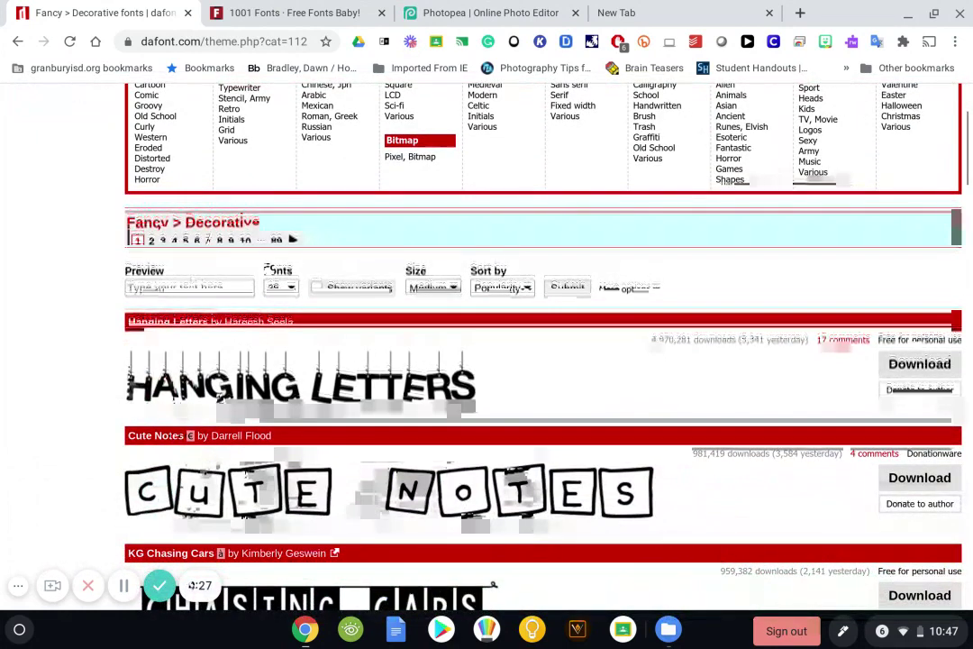
Step: Set the font preview text to the custom name and scroll down to Paper Banner
click(190, 287)
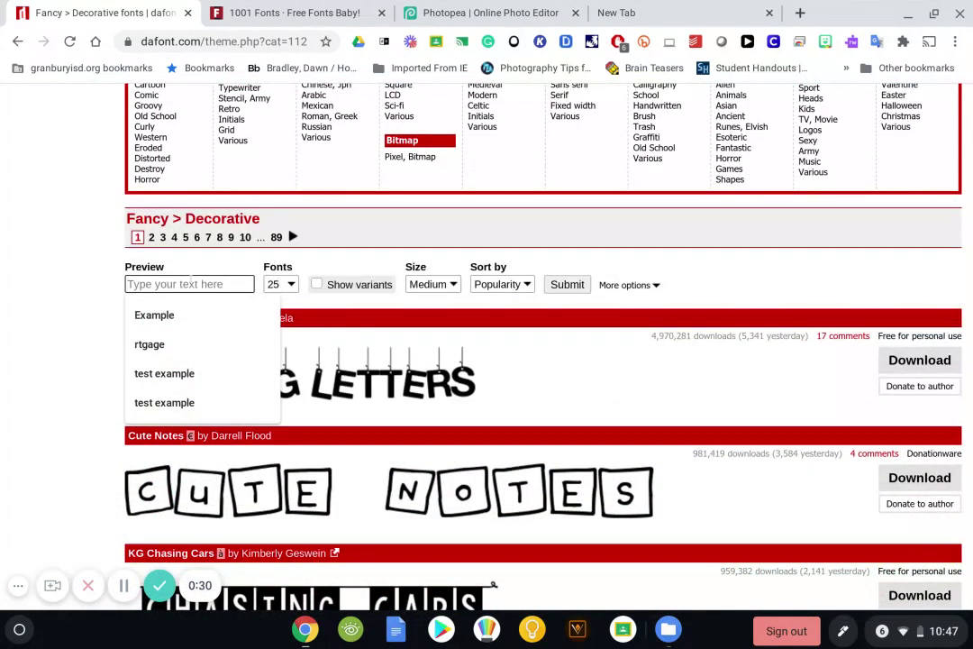
text(Bradley)
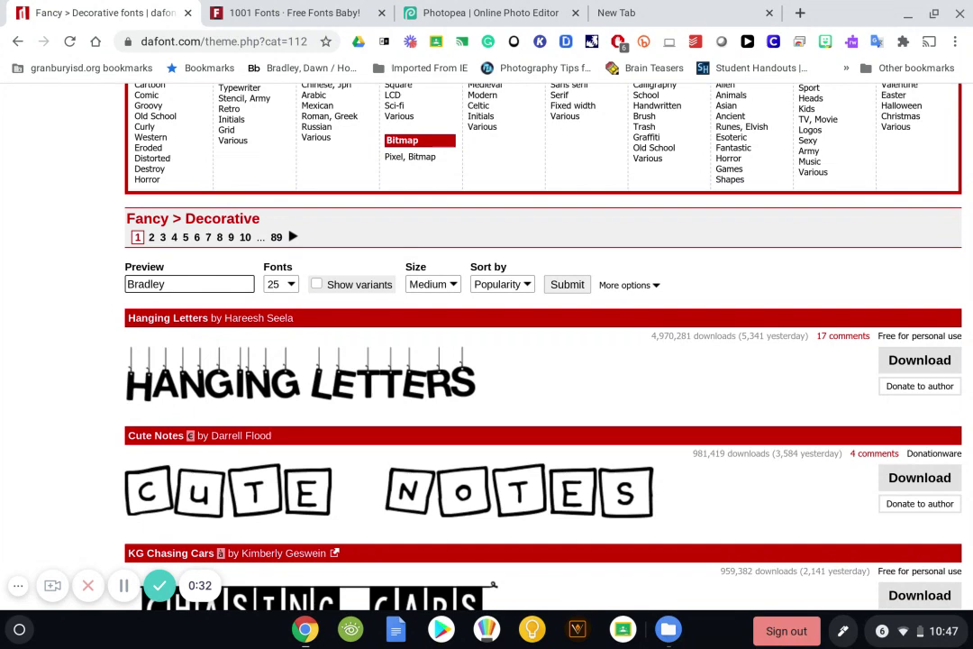
key(Return)
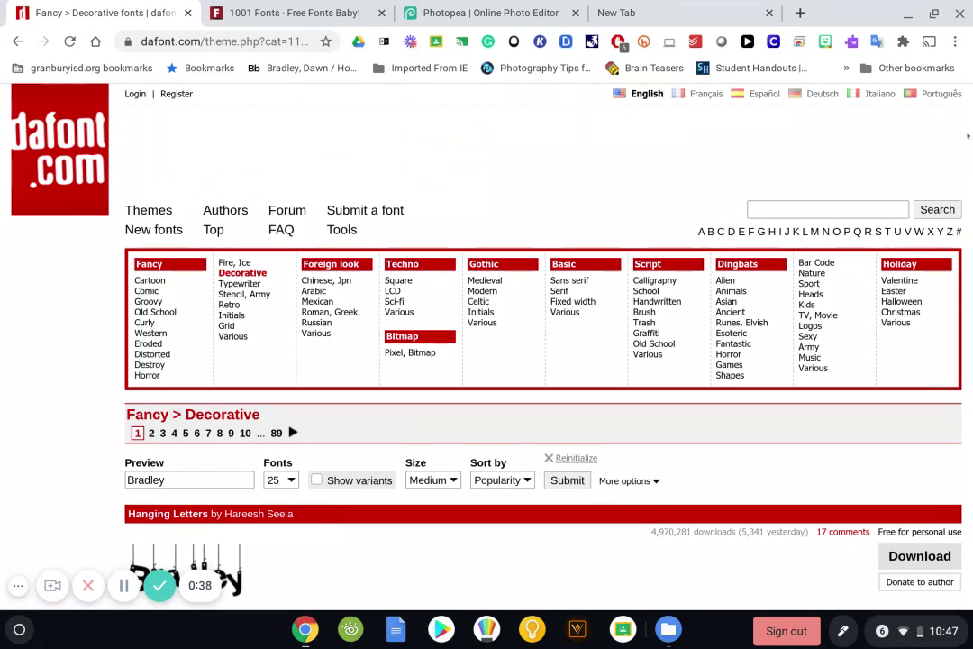
scroll(966, 137, down, 8)
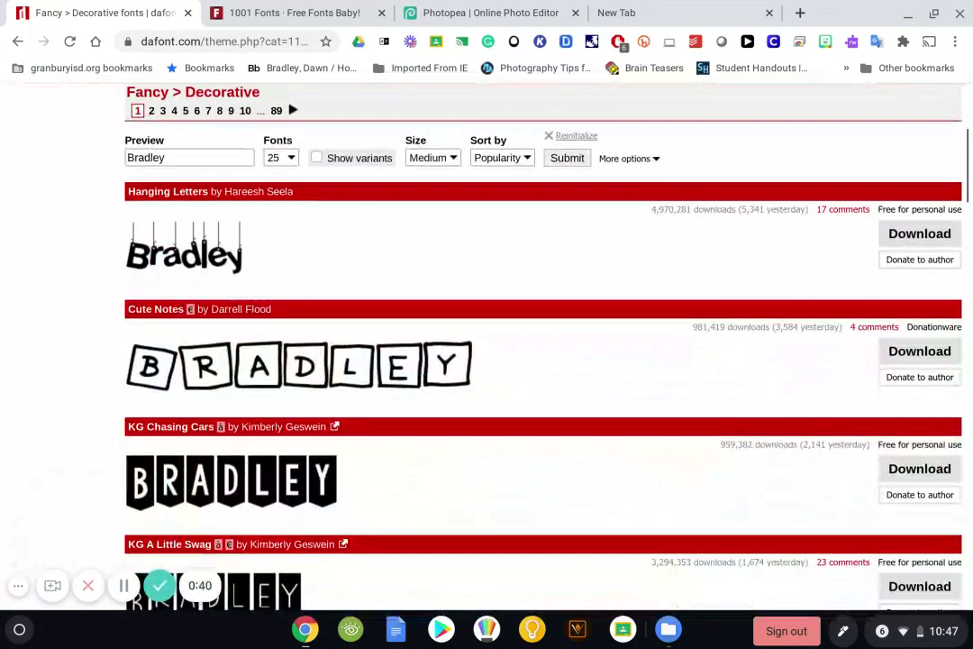
scroll(543, 347, down, 6)
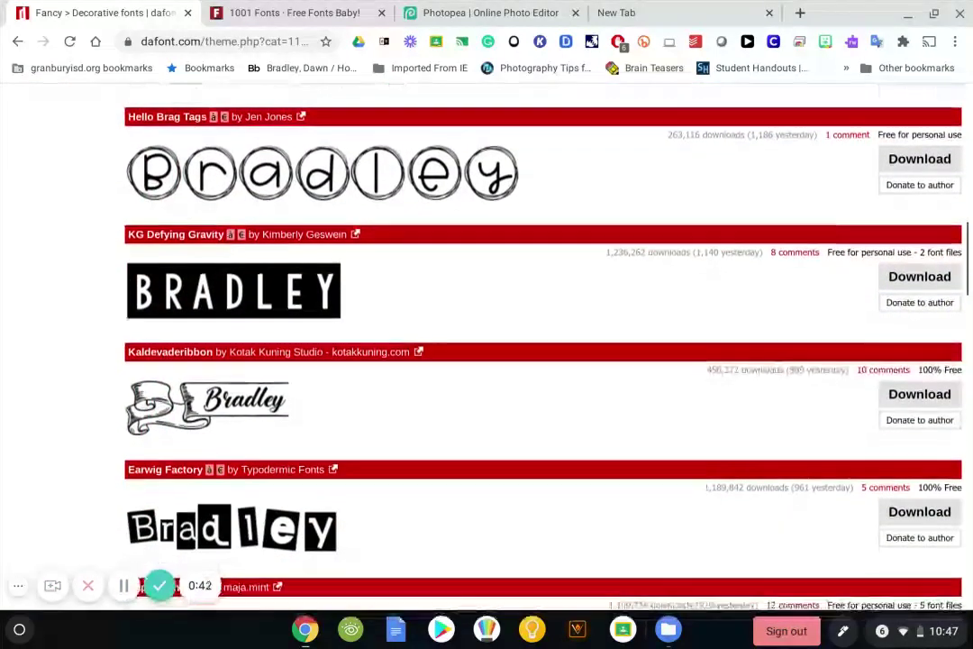
scroll(603, 140, down, 2)
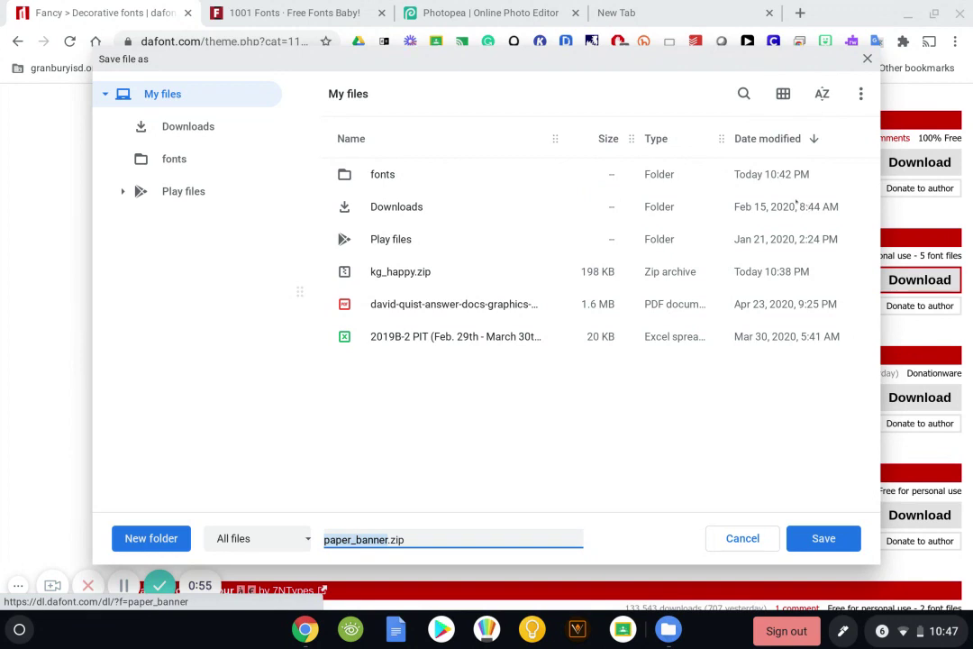
Step: Save the Paper Banner download as paper_banner.zip inside the fonts folder
click(377, 176)
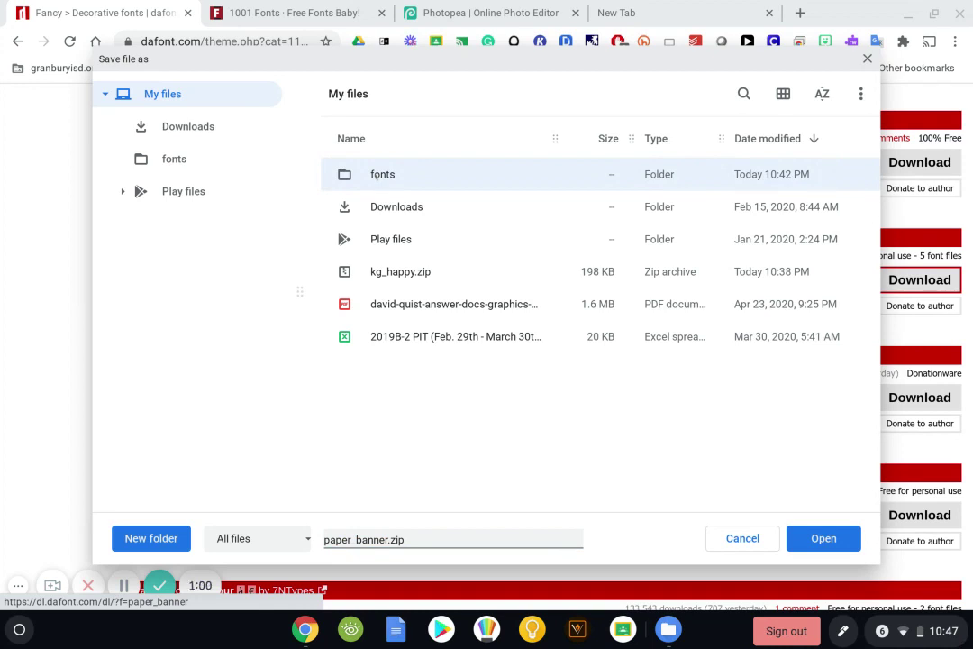
double_click(376, 176)
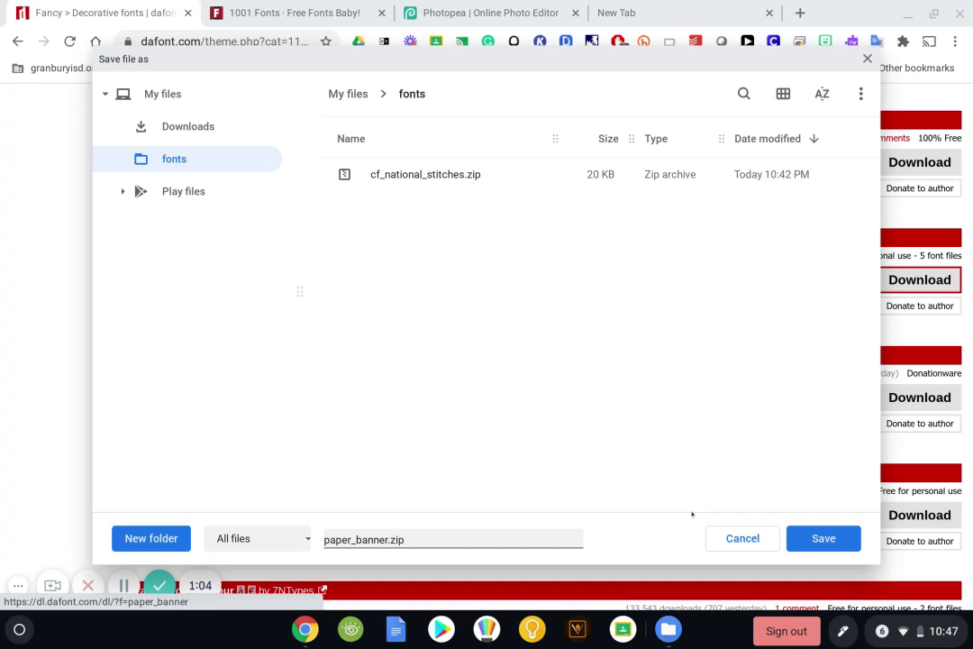
click(824, 539)
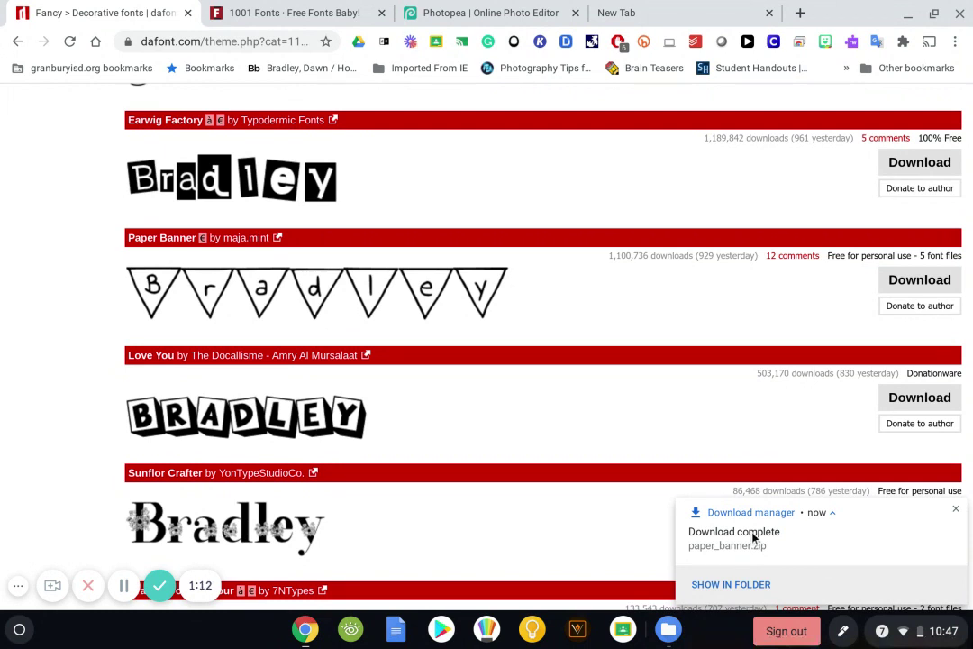
Step: Open paper_banner.zip from its folder to view the Paper Banner TTF files, then minimize Files
click(738, 587)
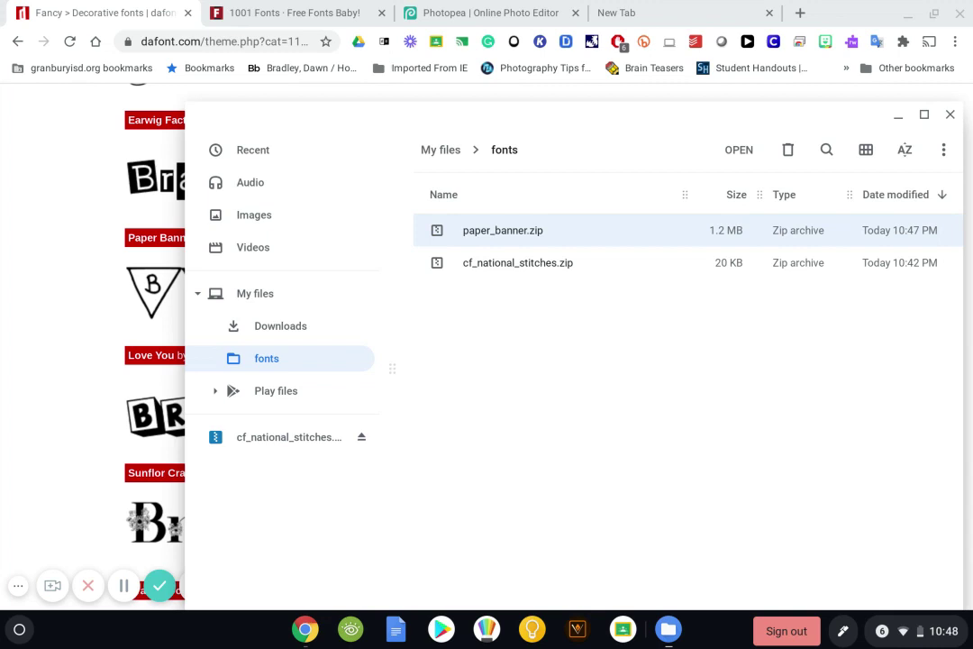
double_click(437, 229)
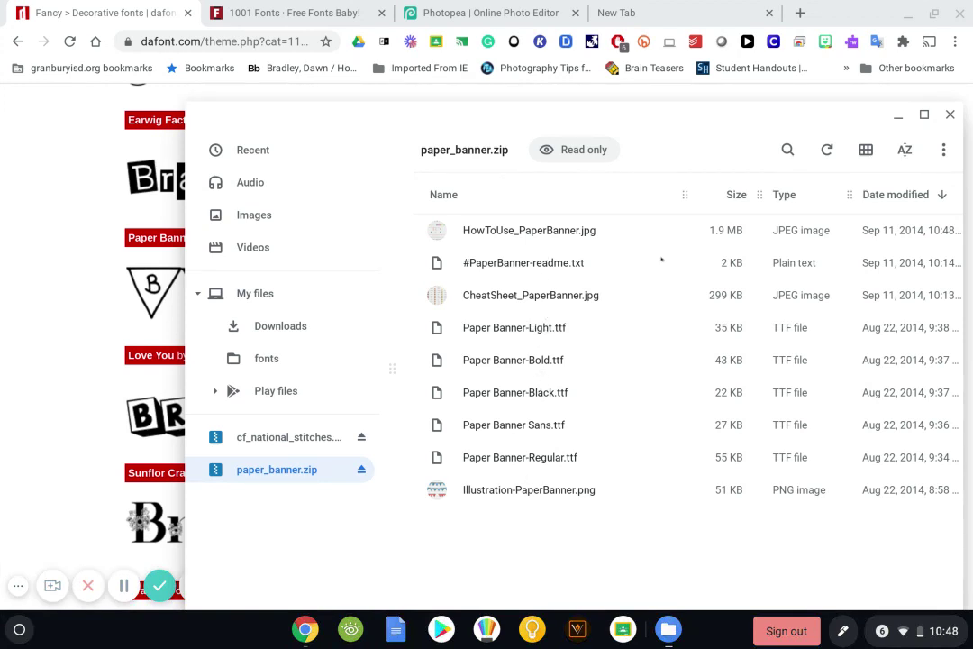
click(898, 115)
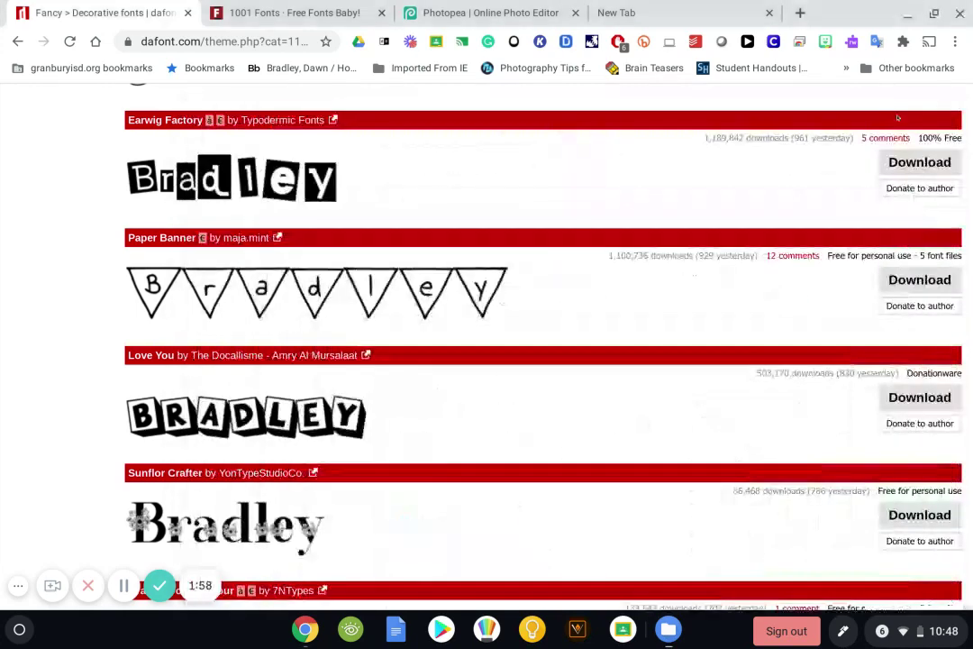
Step: In Photopea, choose Load Font from the font-family dropdown to open the file picker
click(503, 26)
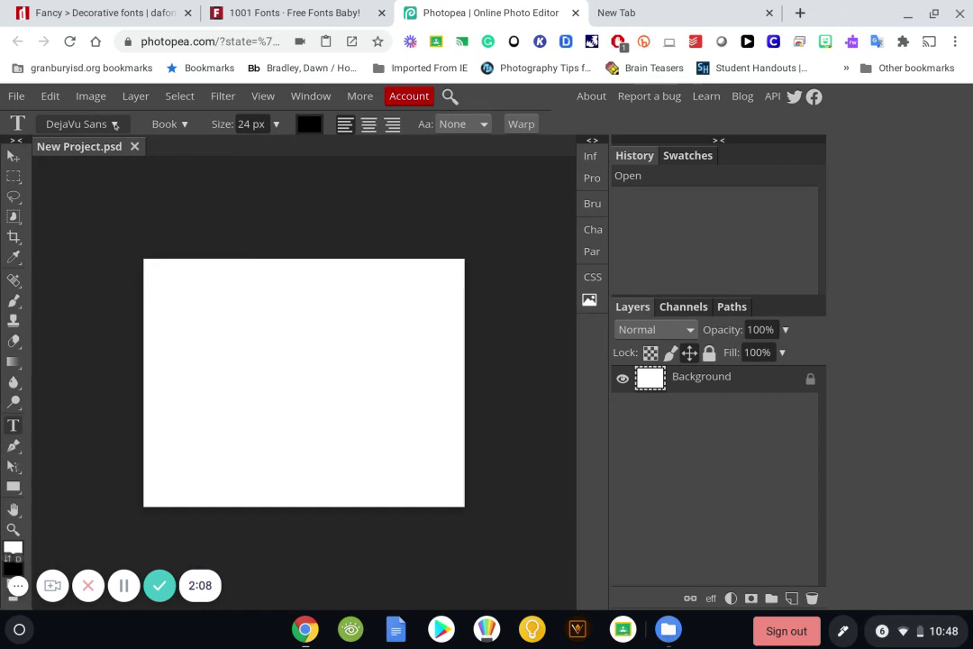
click(115, 125)
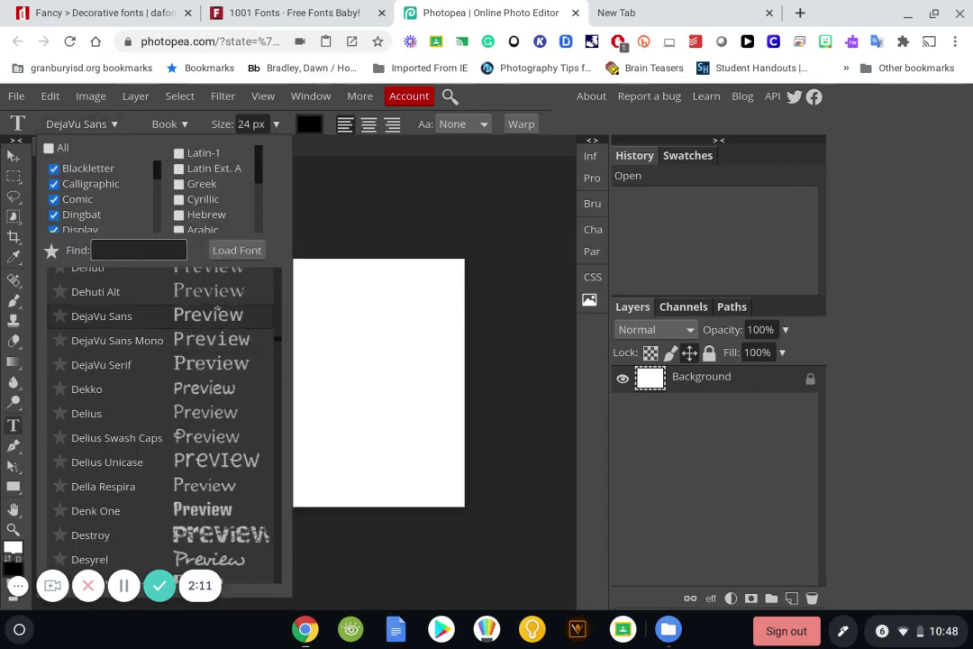
click(236, 249)
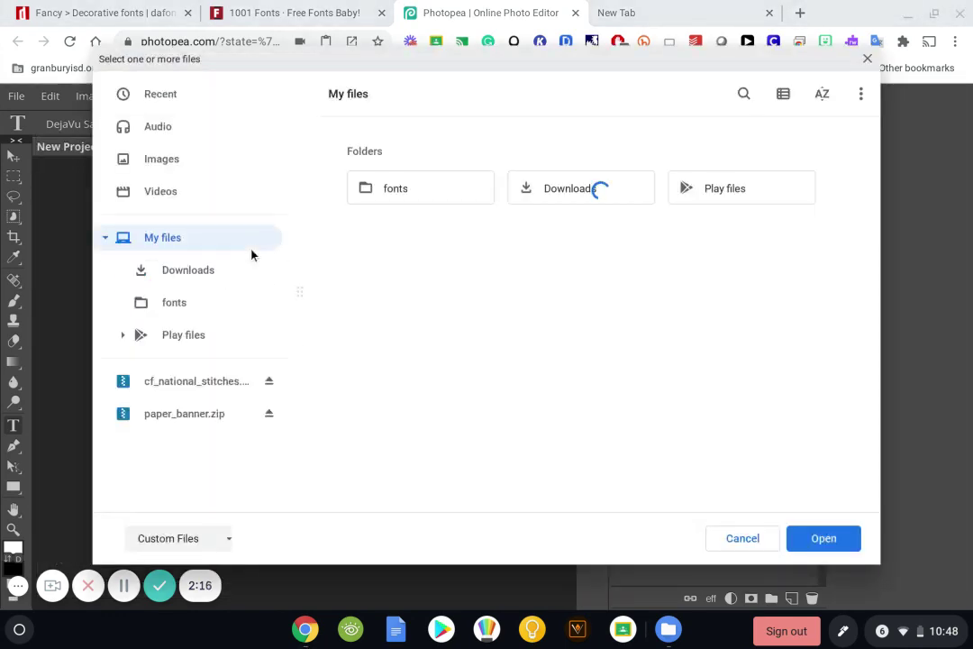
Step: Load Paper Banner-Regular.ttf from fonts/paper_banner.zip and keep it for future sessions
double_click(394, 191)
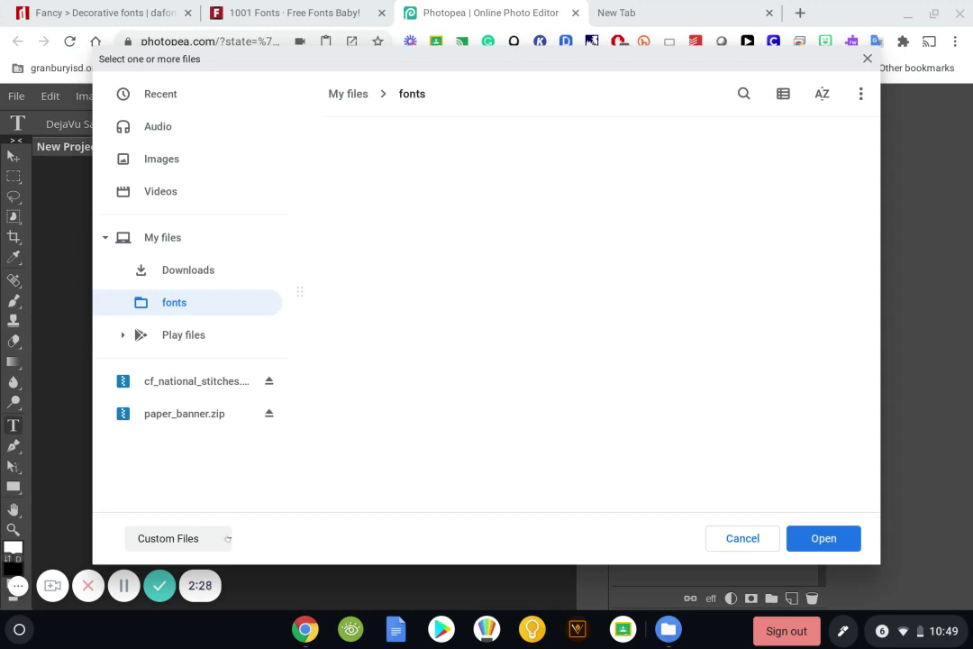
click(221, 414)
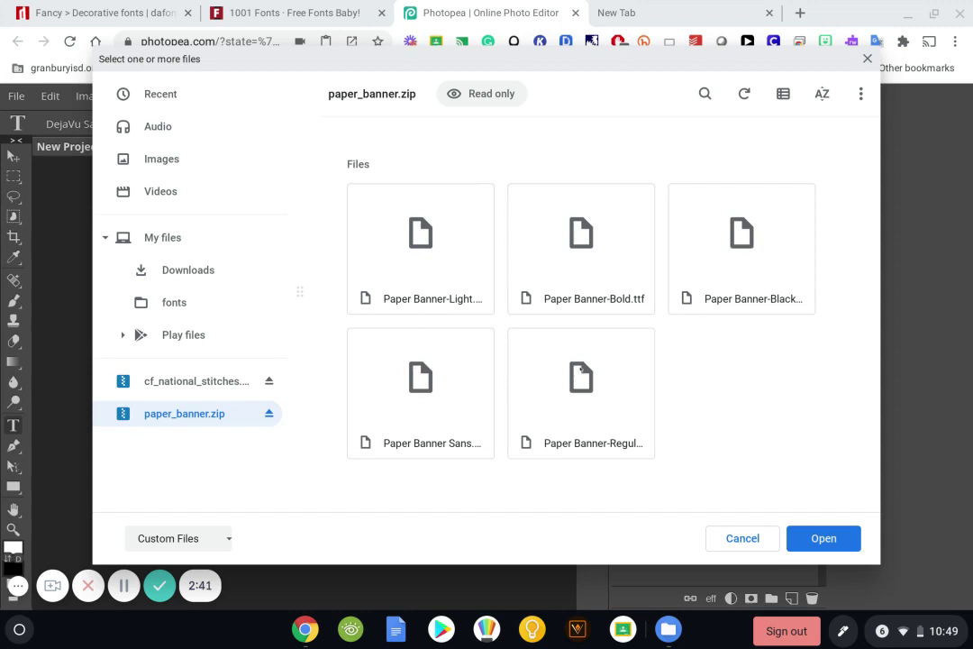
double_click(583, 369)
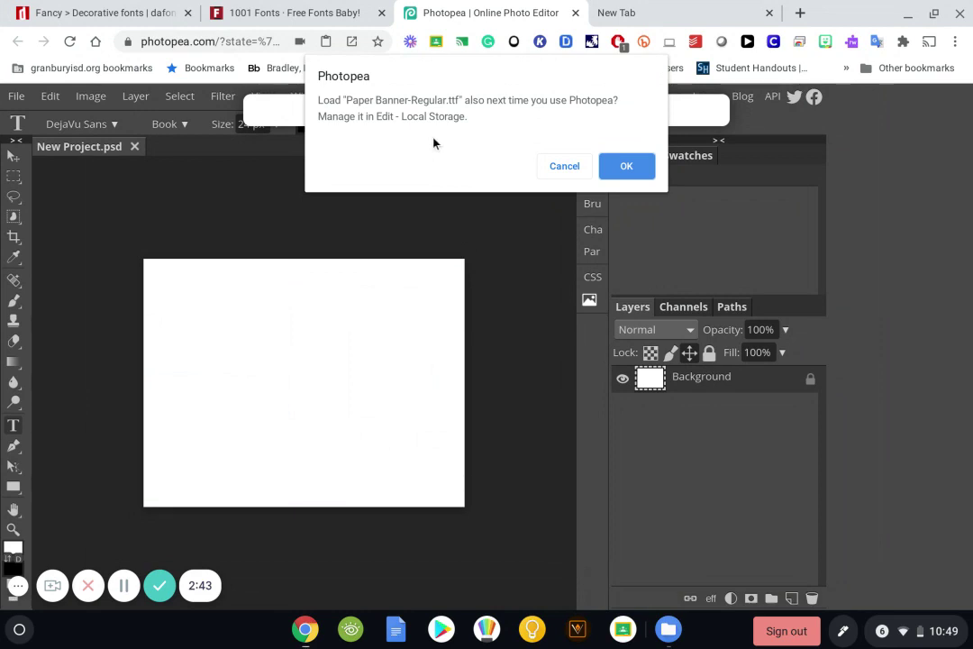
click(626, 168)
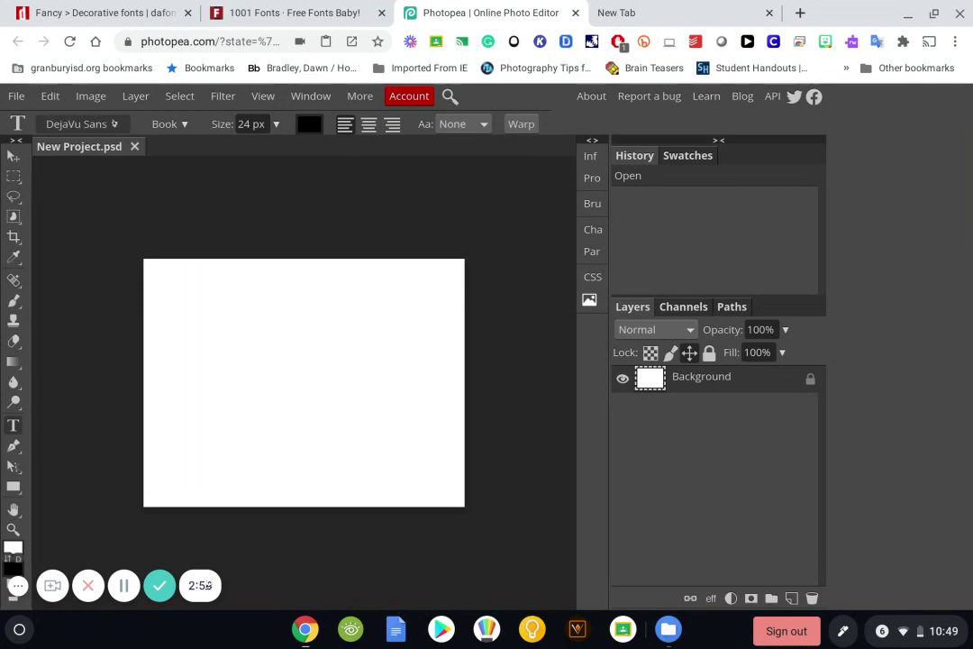
Step: Search the font list for 'pap' and select Paper Banner Regular as the type font
click(114, 124)
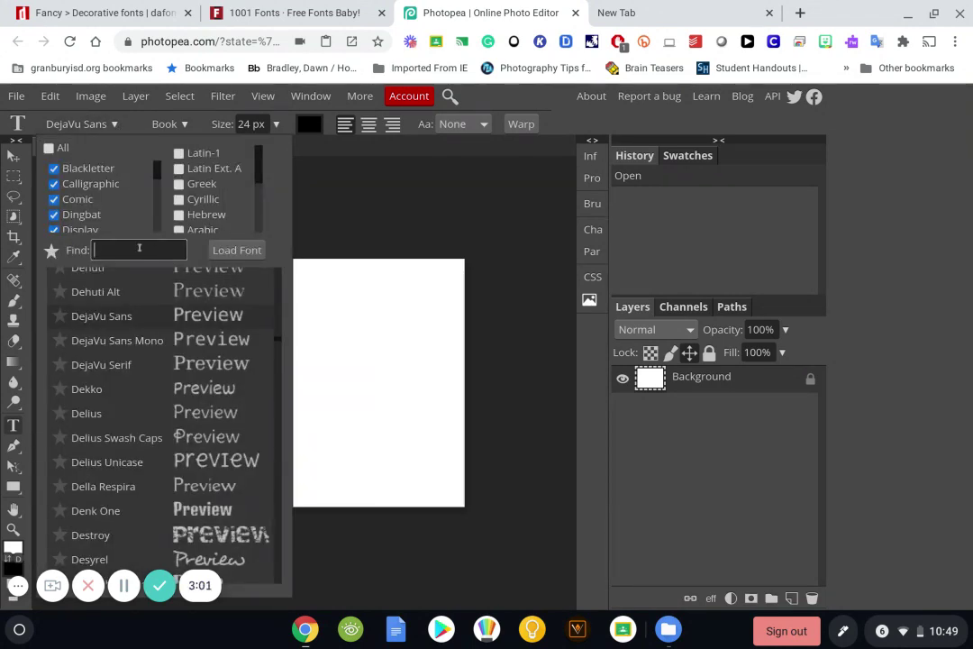
click(127, 20)
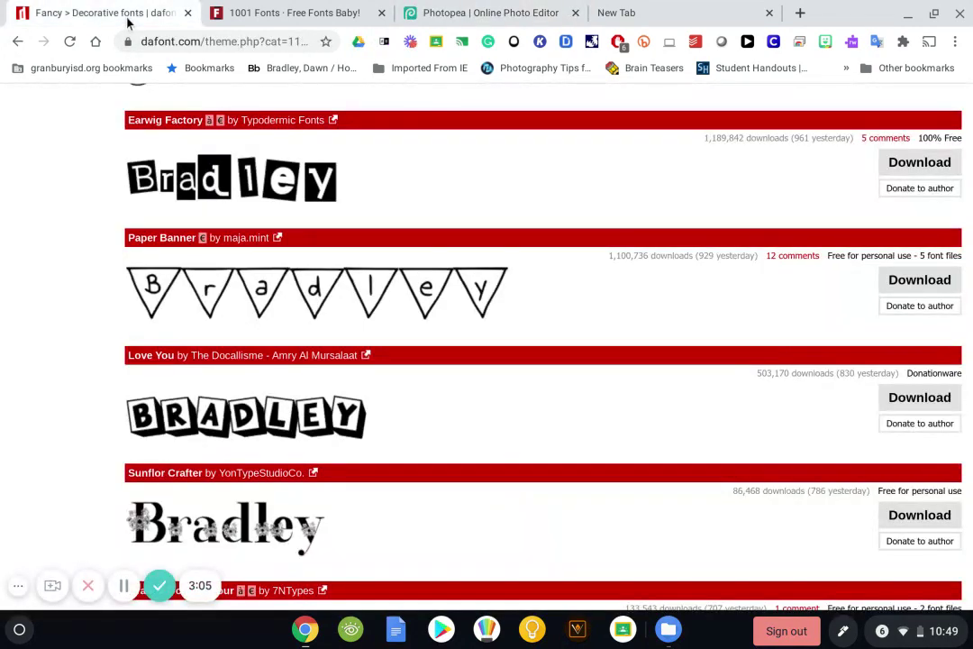
click(485, 18)
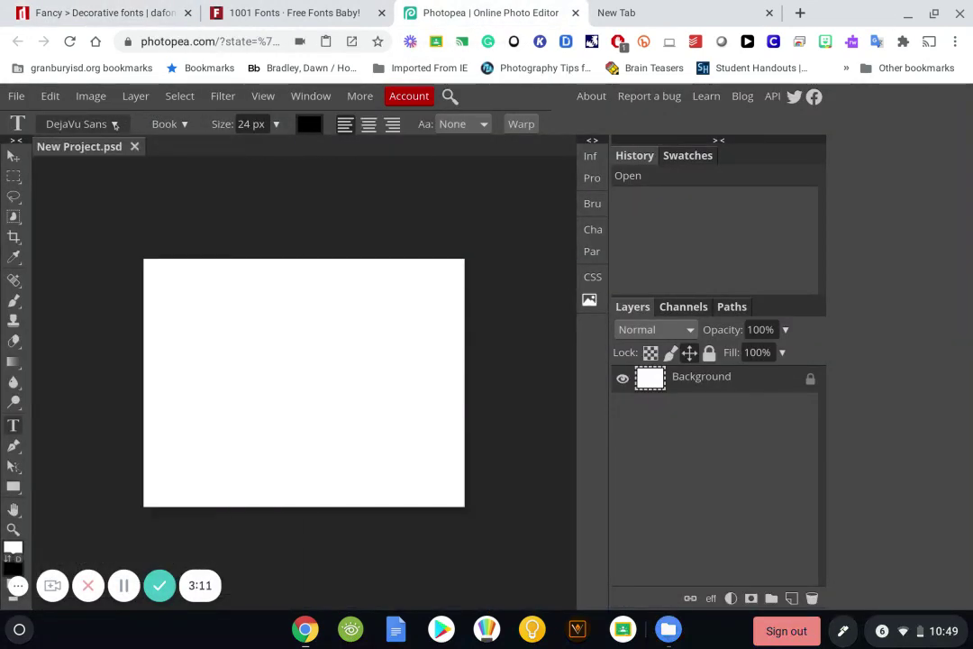
click(115, 125)
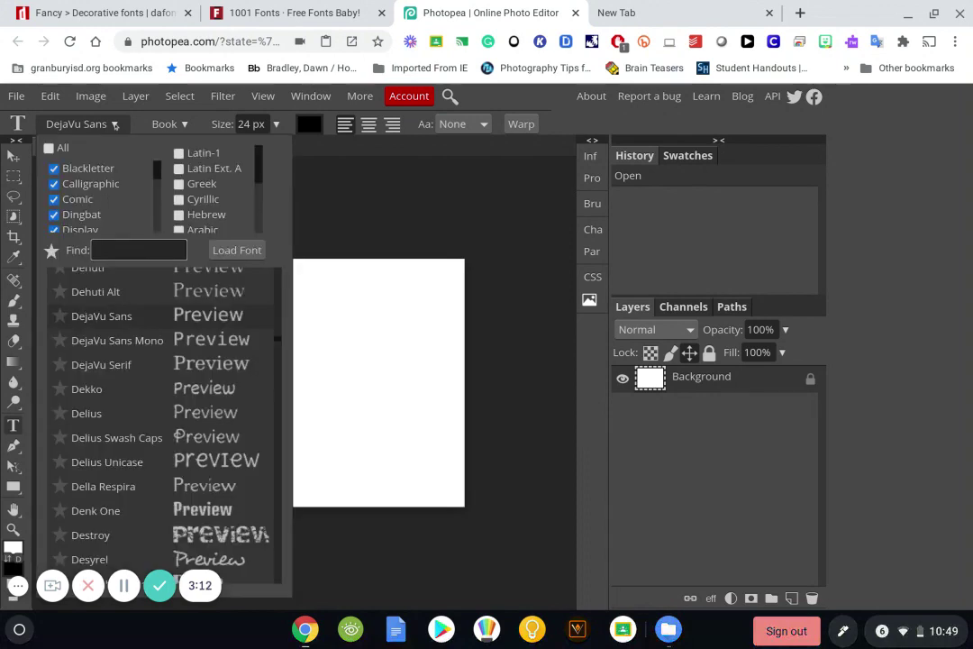
text(p)
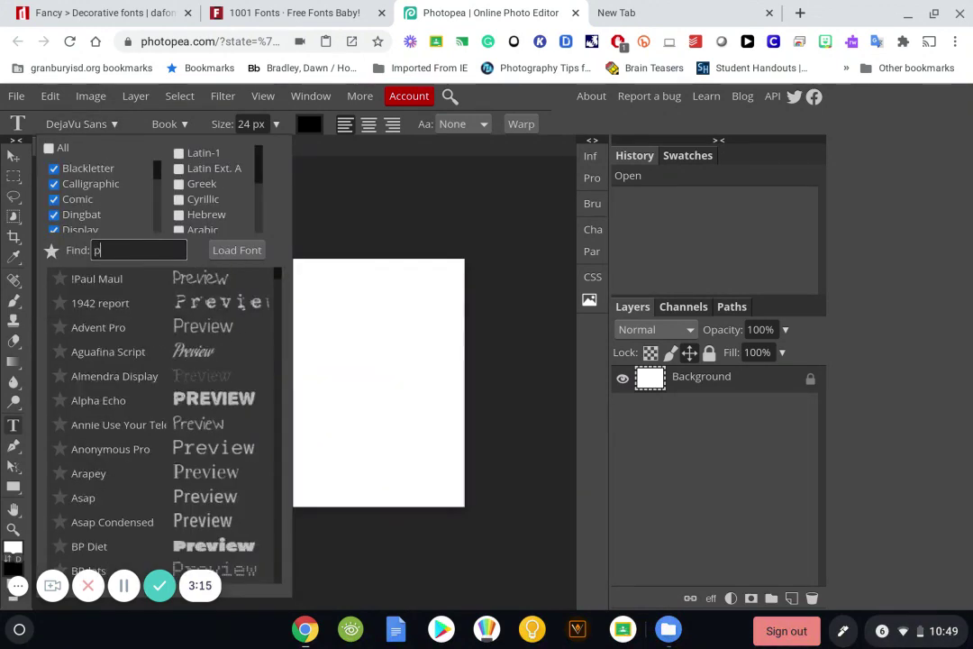
text(ap)
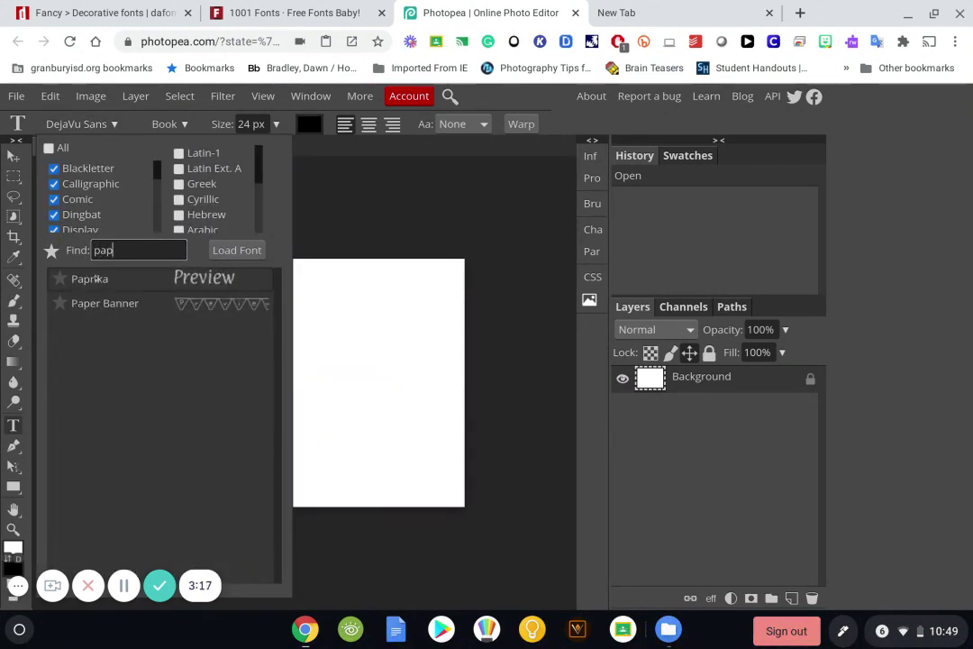
click(112, 304)
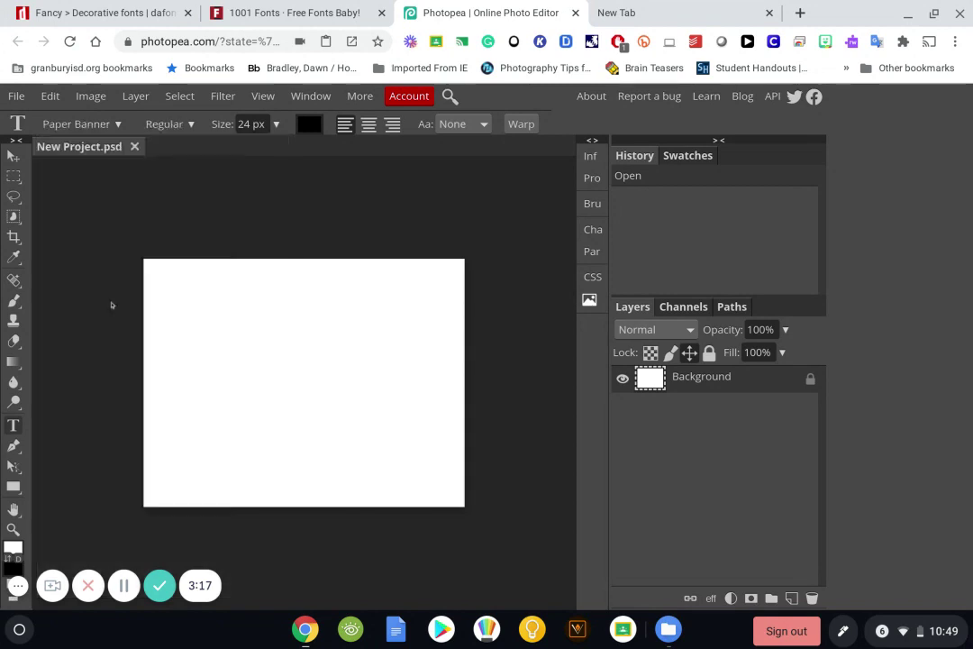
Step: Type the name as a Paper Banner text layer and enlarge it to 67 px
click(167, 372)
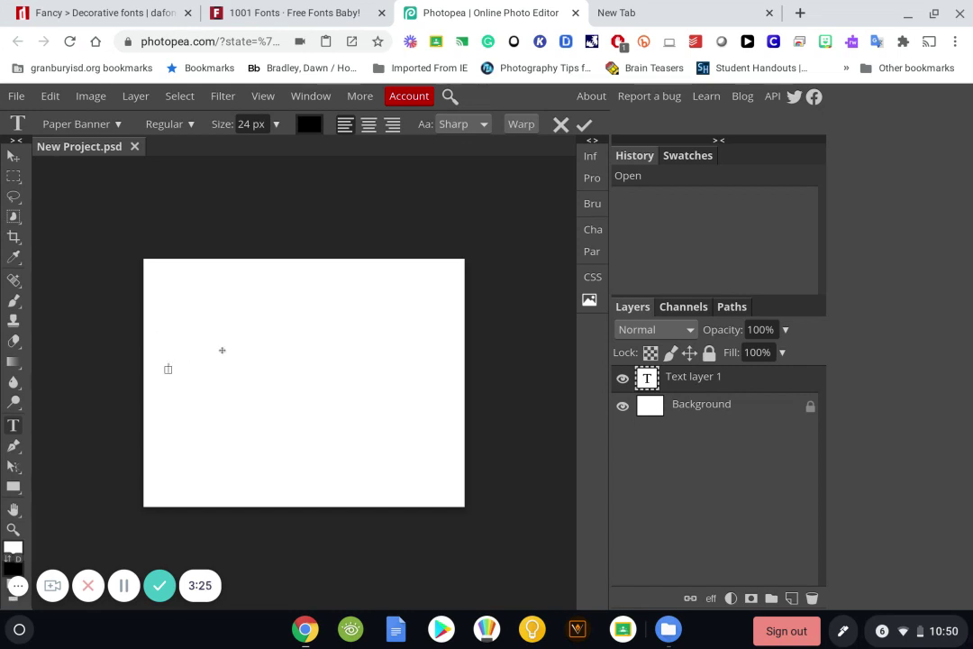
text(Birthday)
key(ctrl+a)
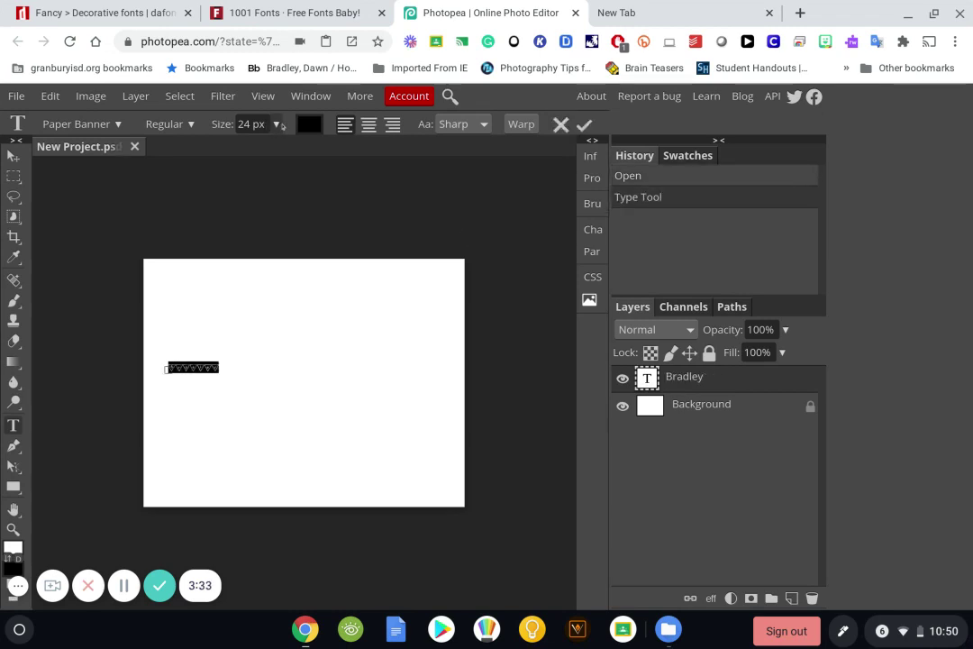
click(277, 123)
click(264, 149)
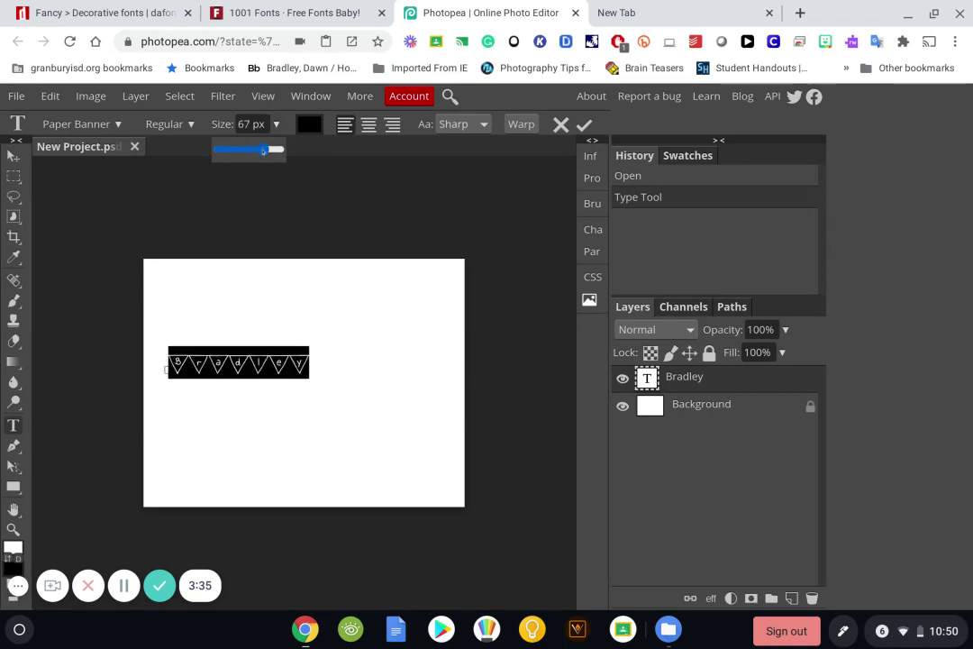
right_click(263, 150)
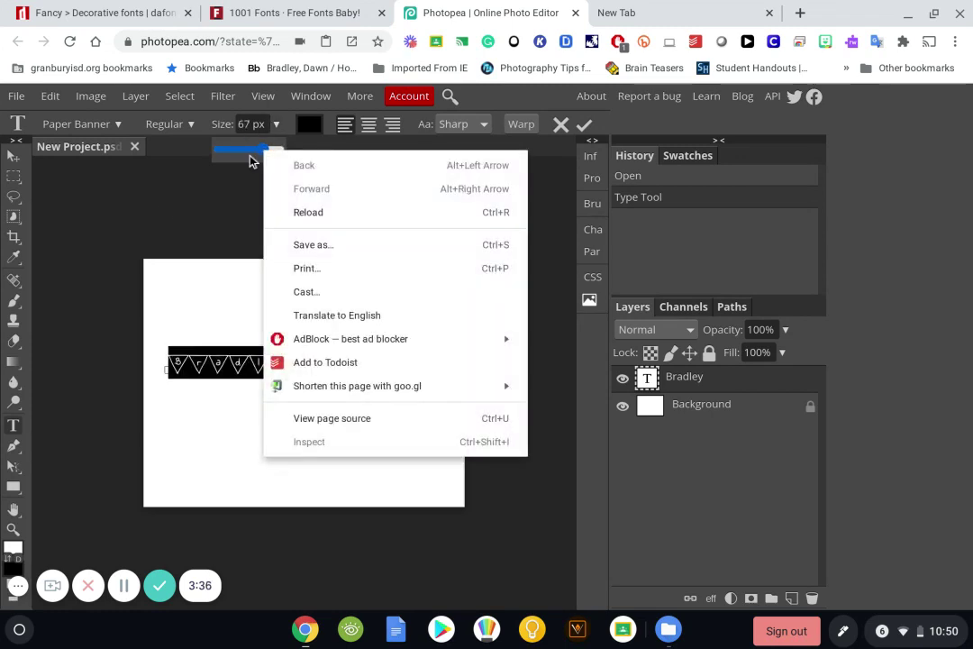
click(160, 216)
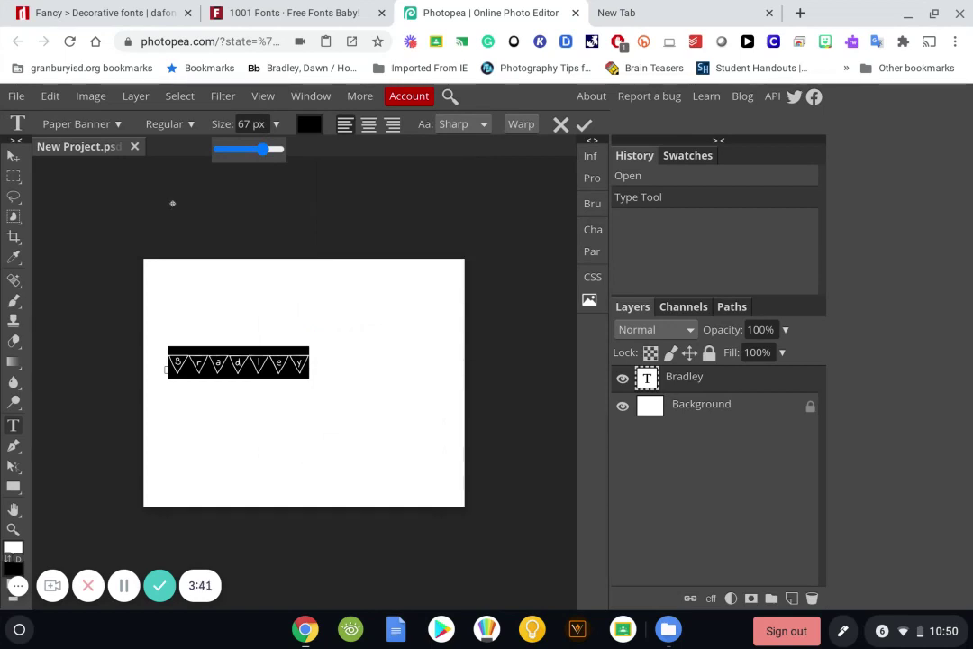
Step: Download the Snoorks font from 1001 Fonts as snoorks.zip into the fonts folder
click(290, 12)
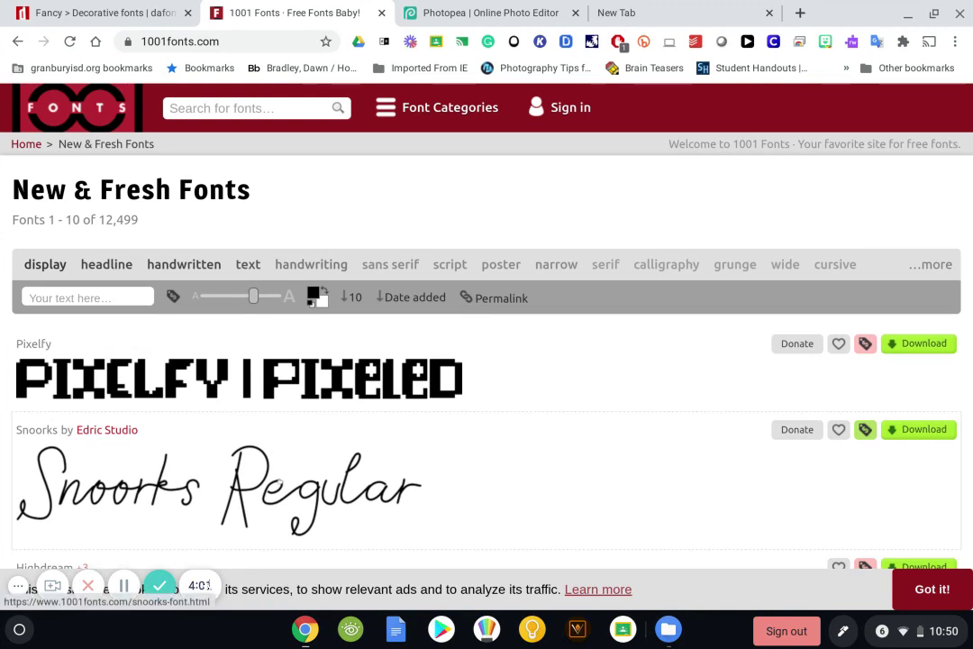
click(928, 430)
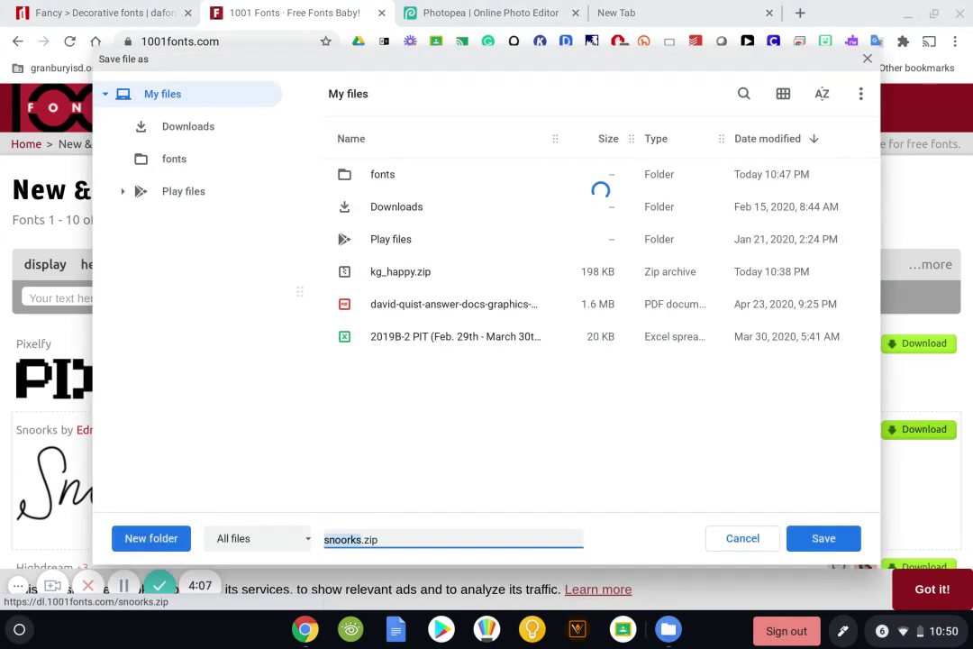
double_click(387, 176)
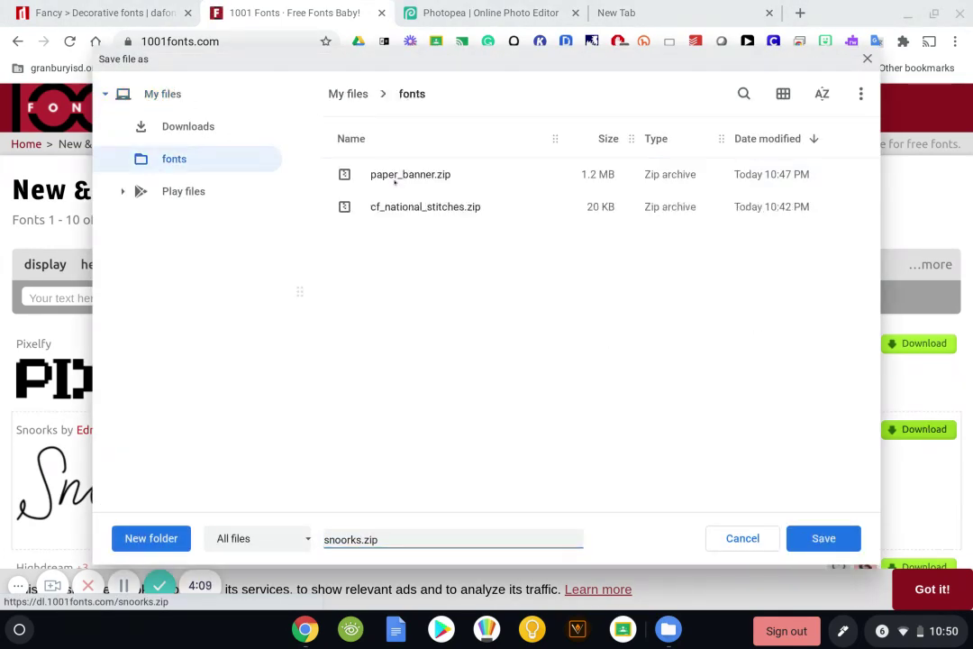
click(824, 538)
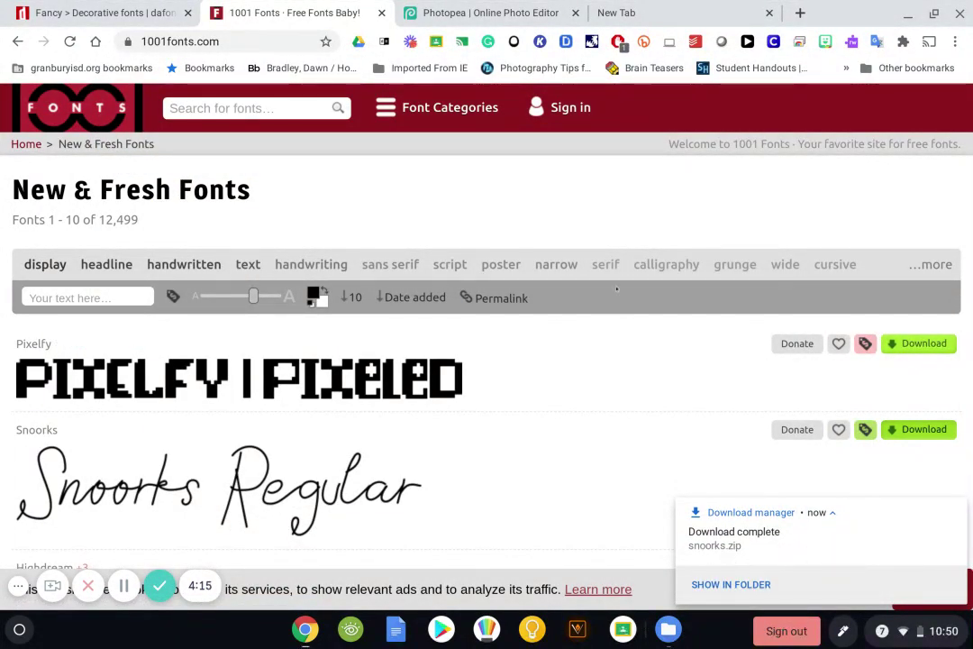
Step: Back in Photopea, commit the text layer with the Move tool, then reselect the Type tool
click(497, 15)
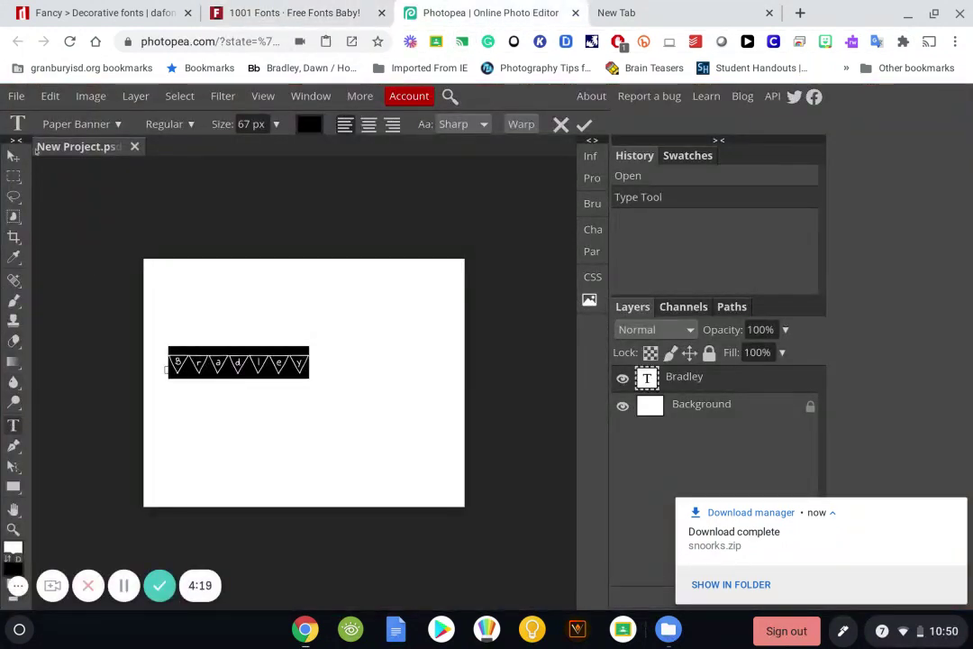
click(14, 155)
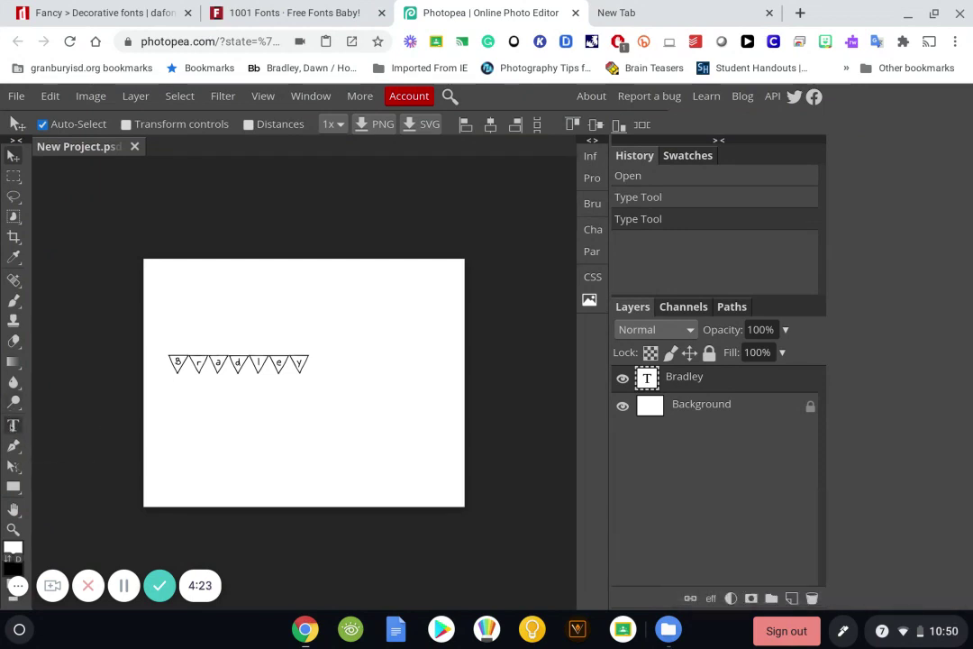
click(14, 425)
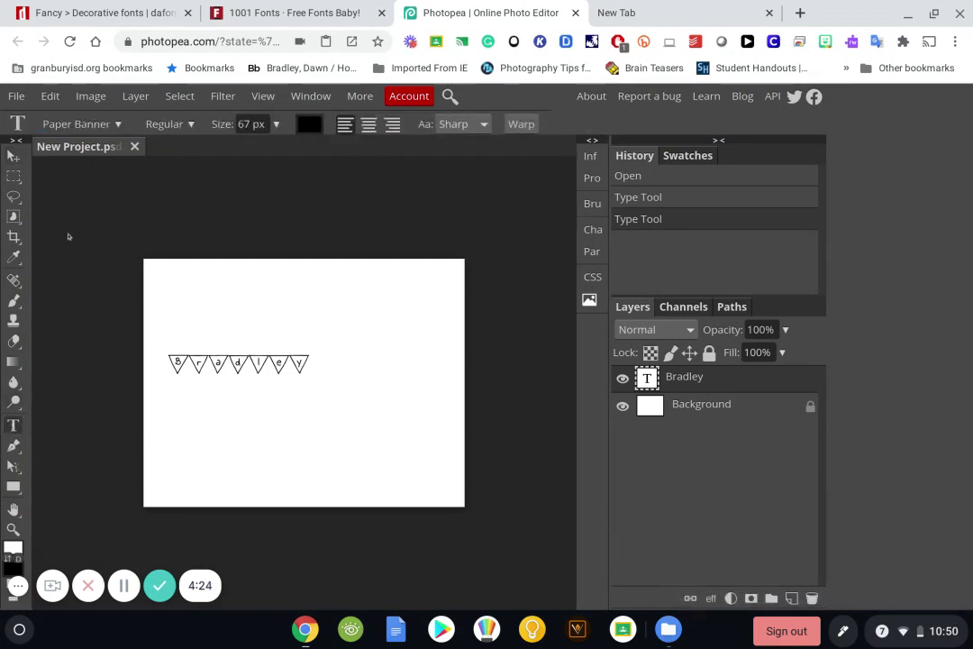
Step: Browse to the fonts folder through Load Font, then close the picker without loading anything
click(119, 125)
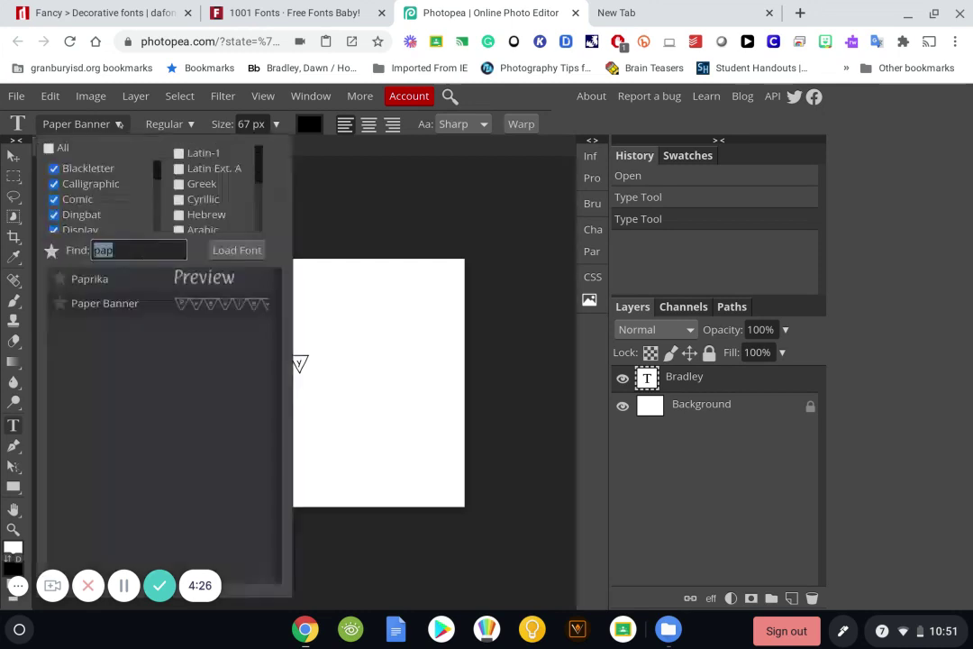
click(234, 251)
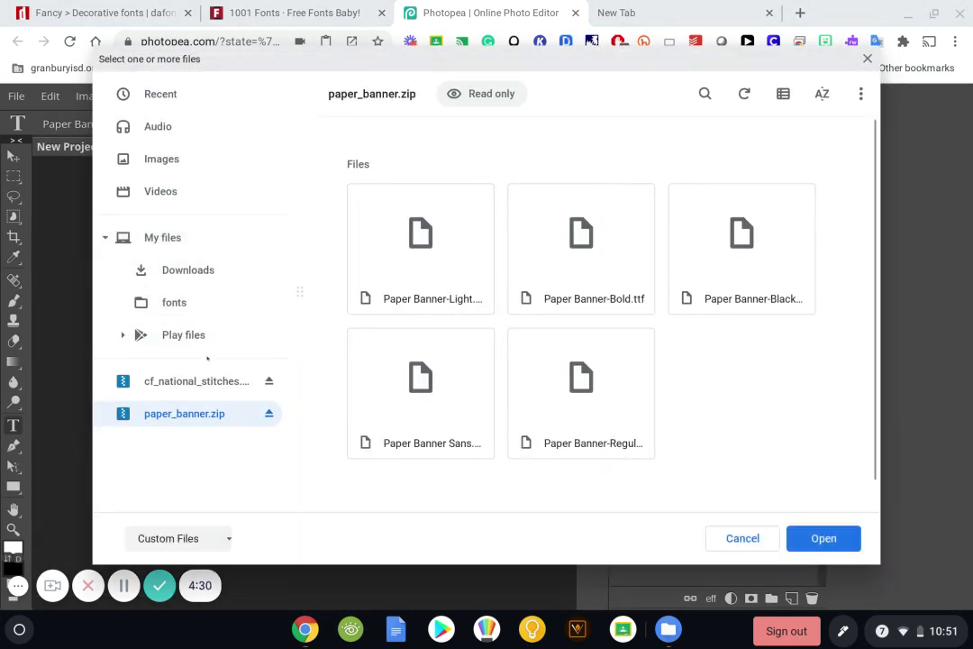
click(184, 303)
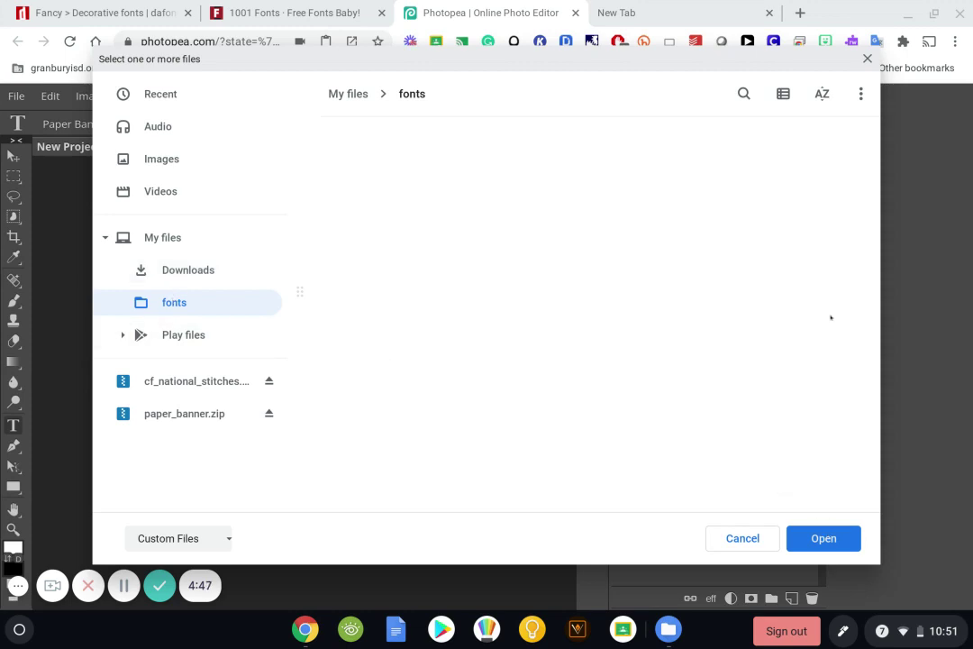
click(867, 58)
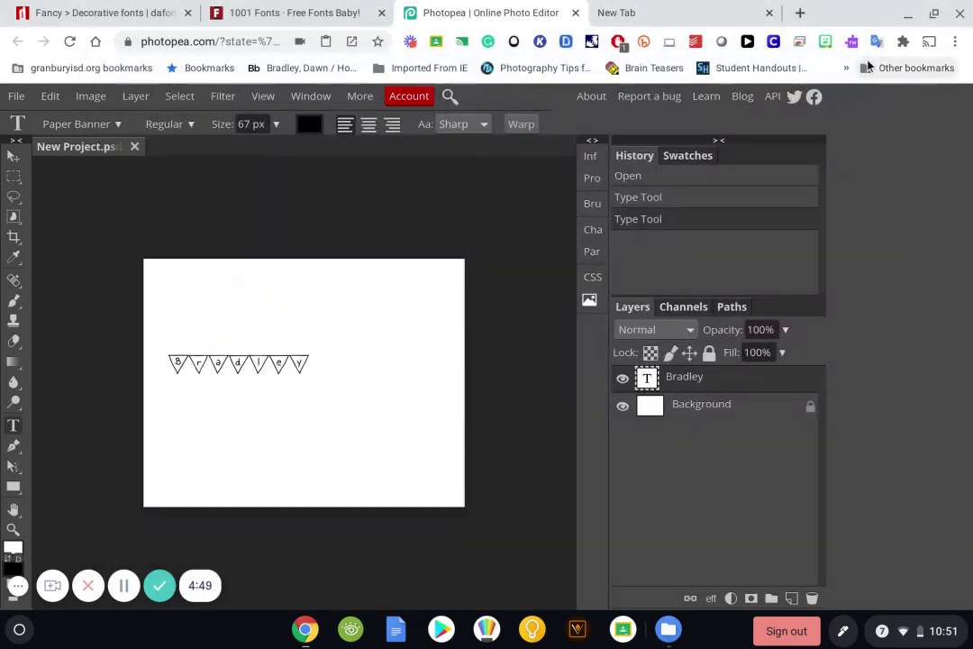